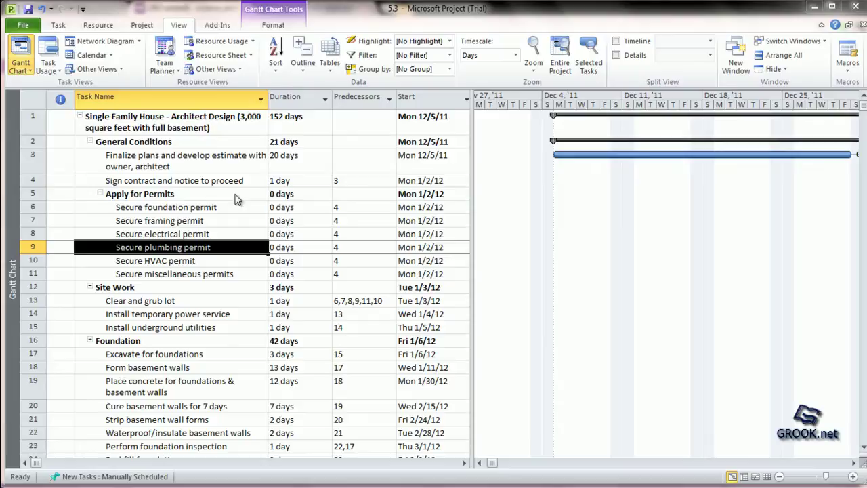
Step: Select the Finalize plans and develop estimate task (task 3) in the Gantt Chart
click(166, 157)
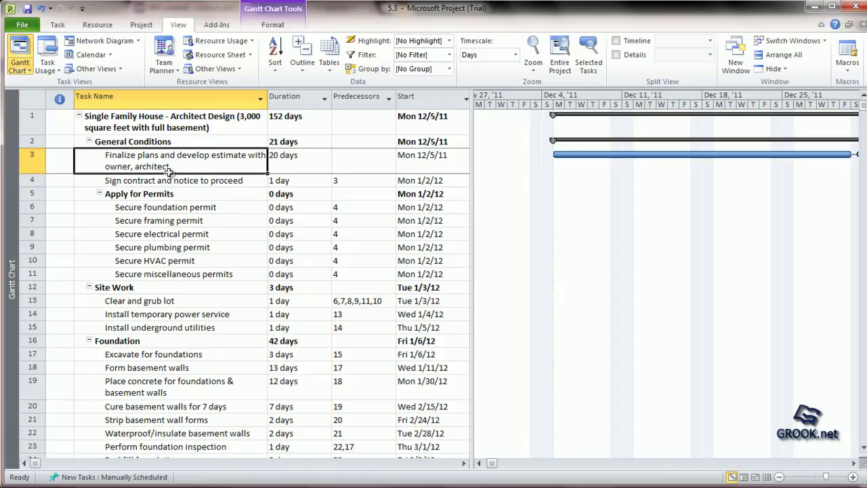
click(169, 180)
click(171, 234)
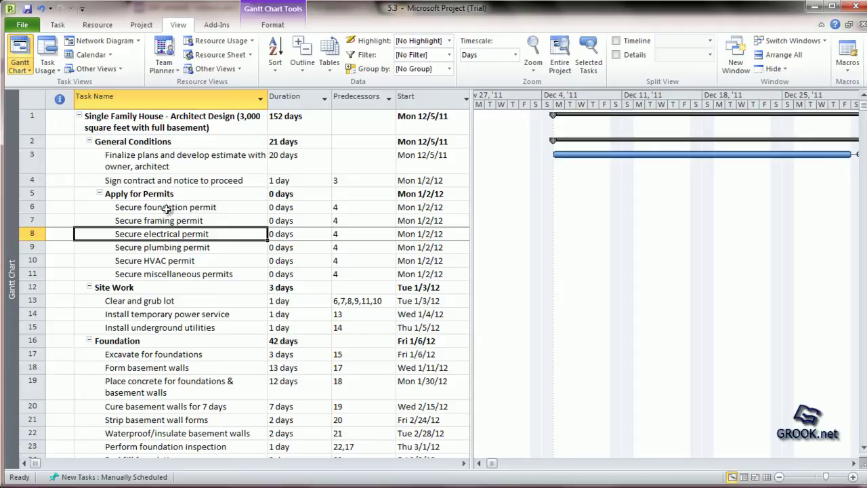
click(190, 166)
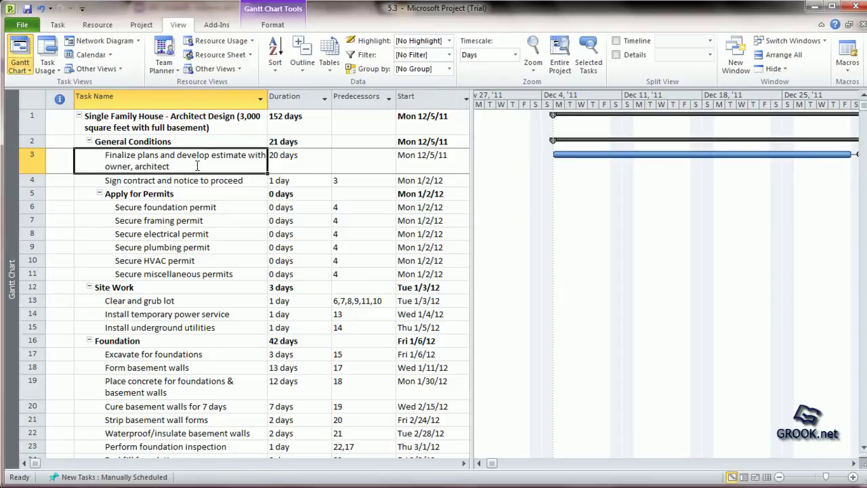
Step: In Task Information's Resources list, add Architect Site Visit in a new row below Mortgage lender
double_click(197, 165)
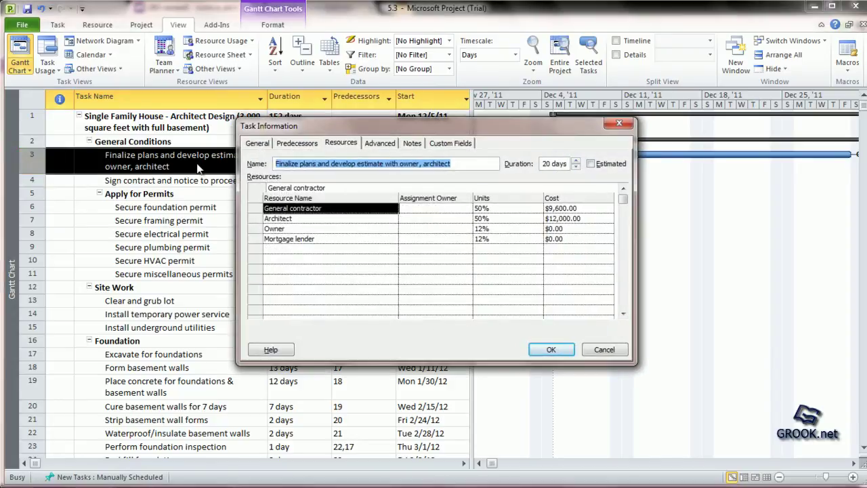
click(347, 148)
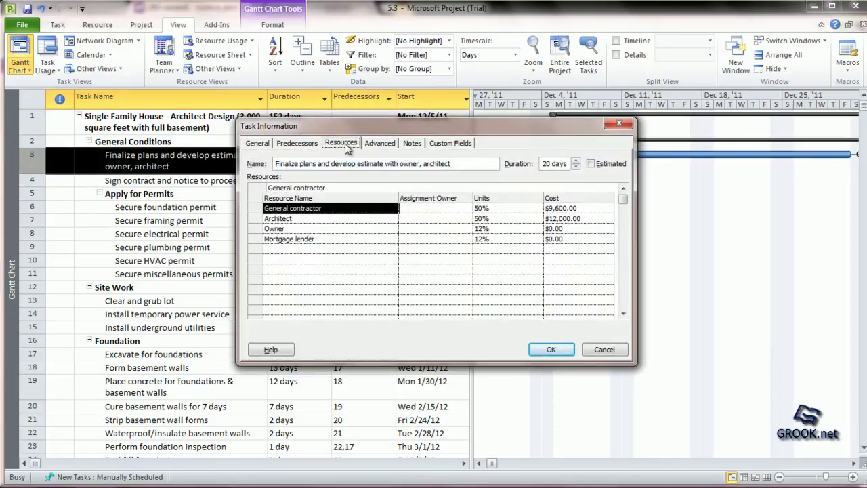
click(323, 249)
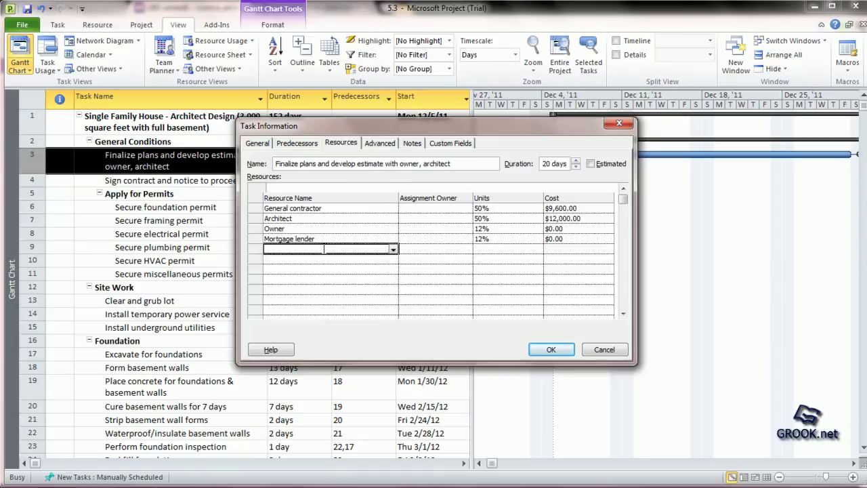
click(395, 250)
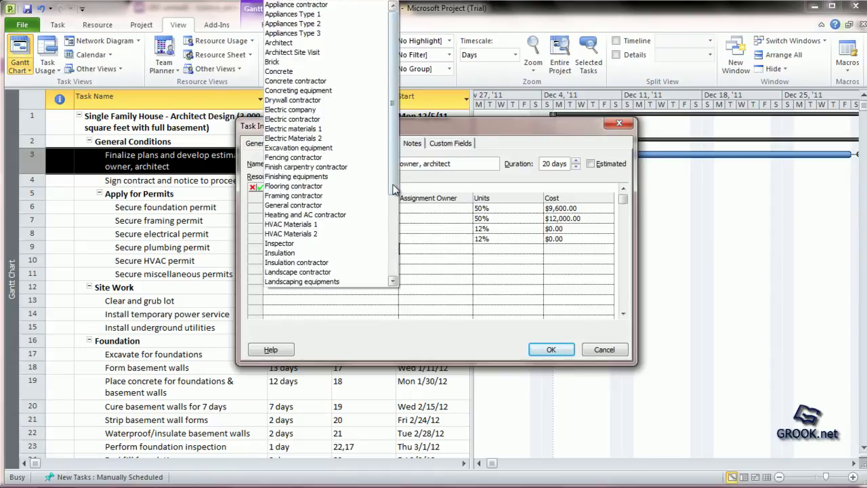
scroll(395, 257, down, 3)
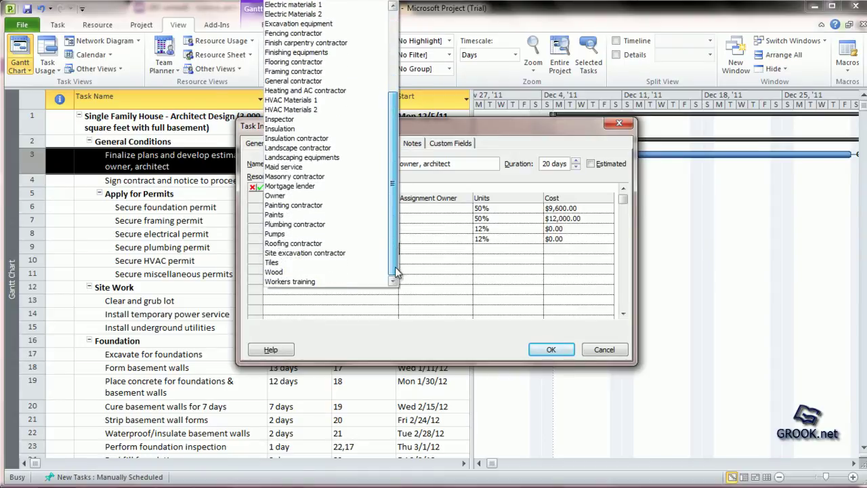
scroll(395, 267, up, 5)
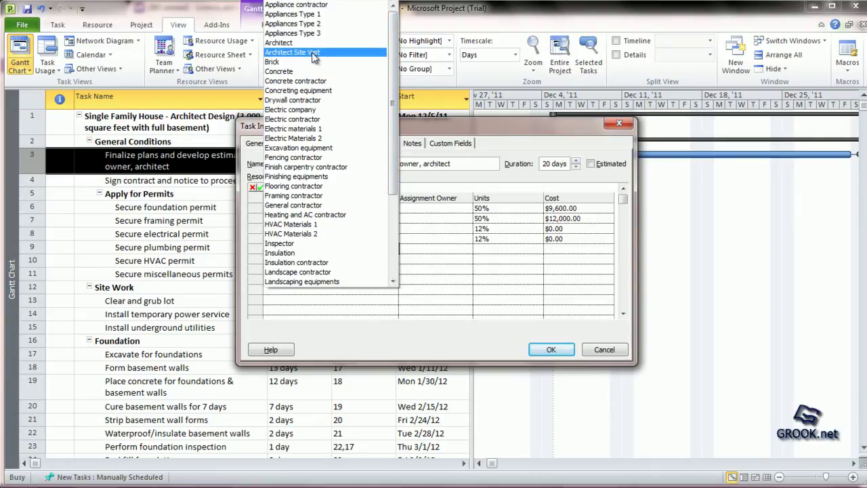
click(317, 54)
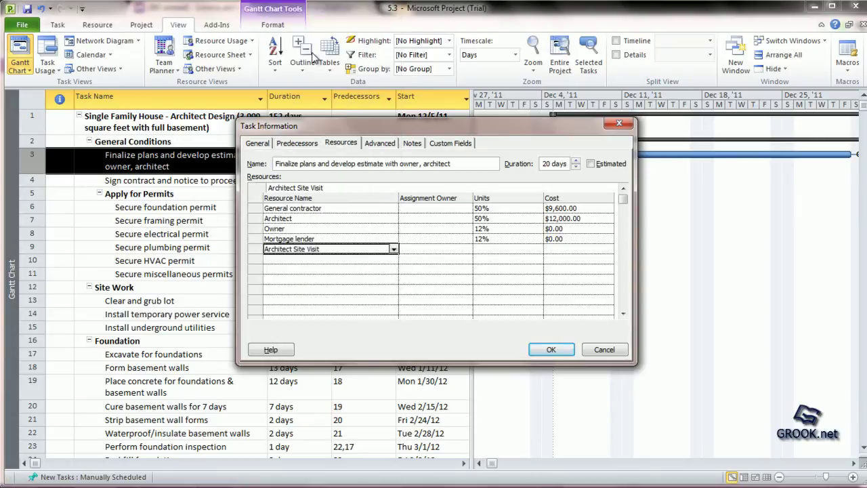
click(434, 252)
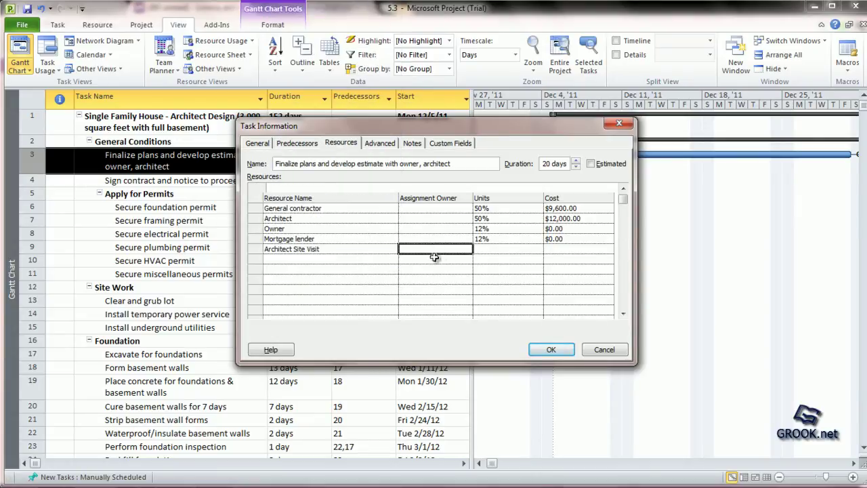
click(550, 349)
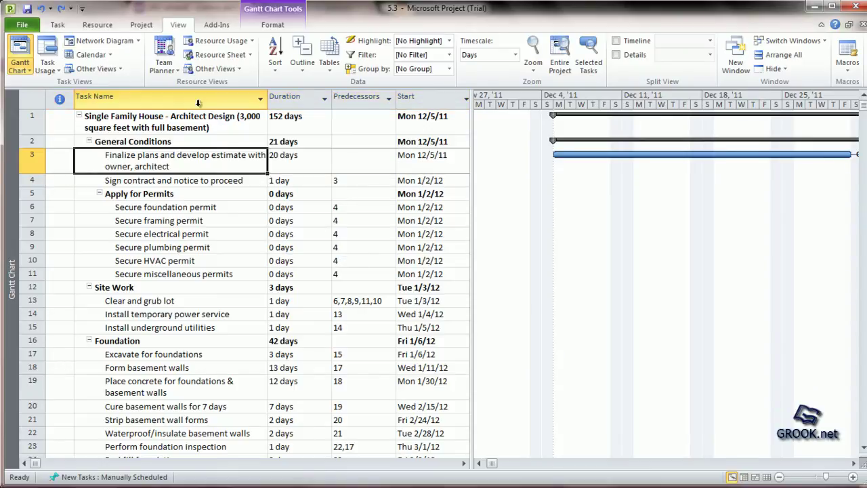
Step: Assign Architect Site Visit to Finalize plans through Assign Resources, leaving its cost at $0.00
click(106, 28)
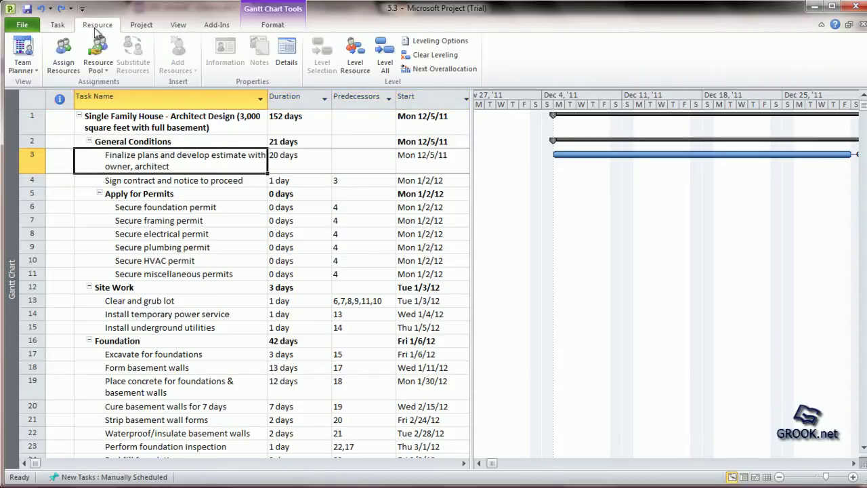
click(64, 62)
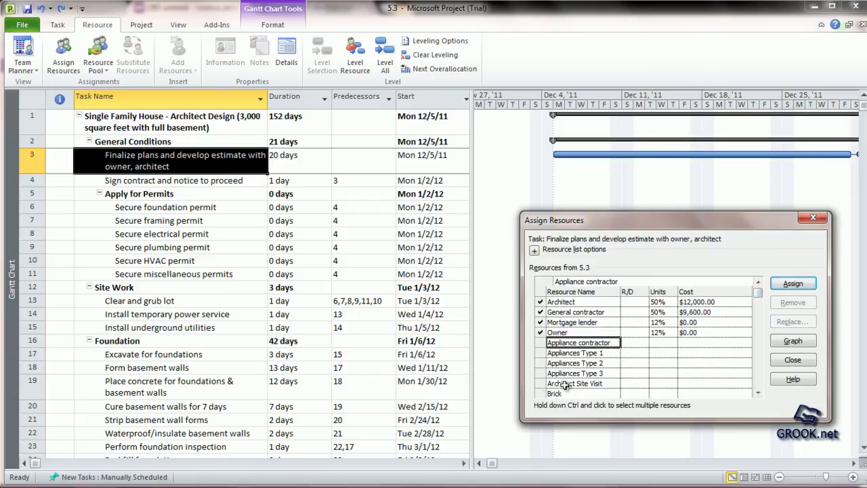
click(544, 384)
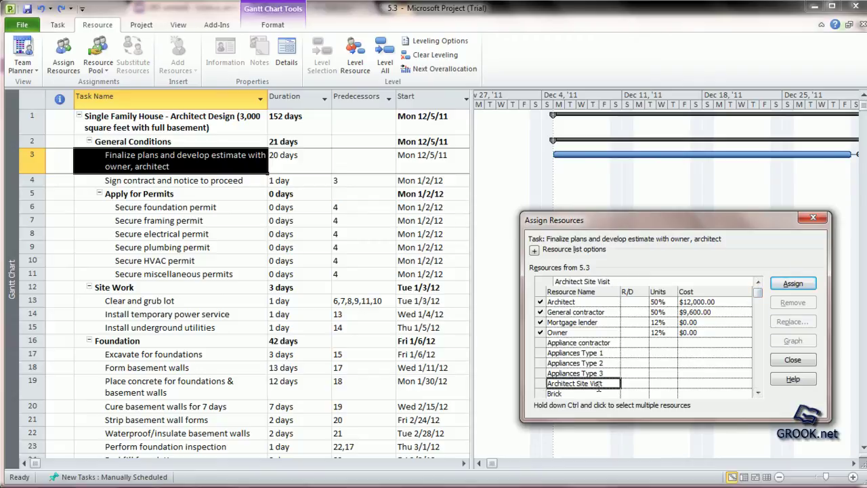
click(792, 284)
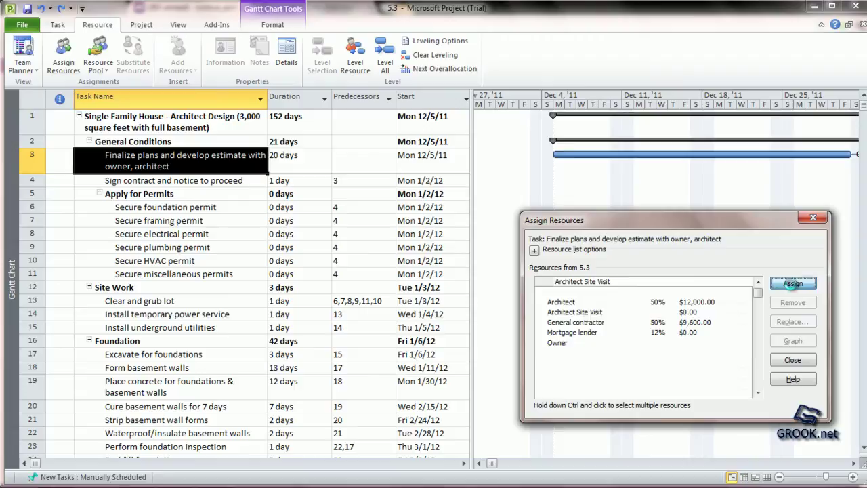
click(812, 220)
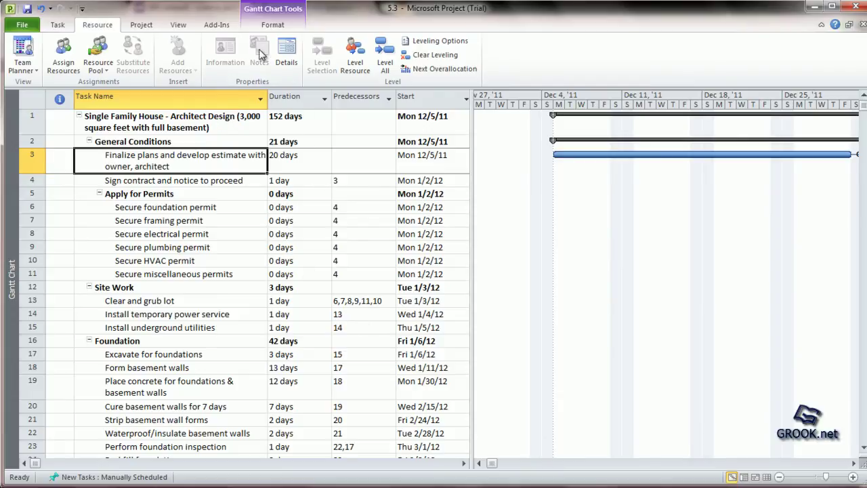
click(179, 25)
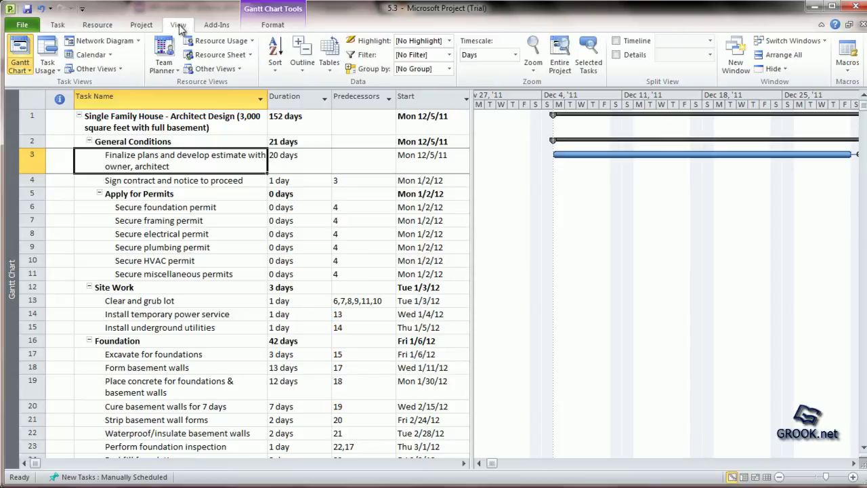
click(616, 55)
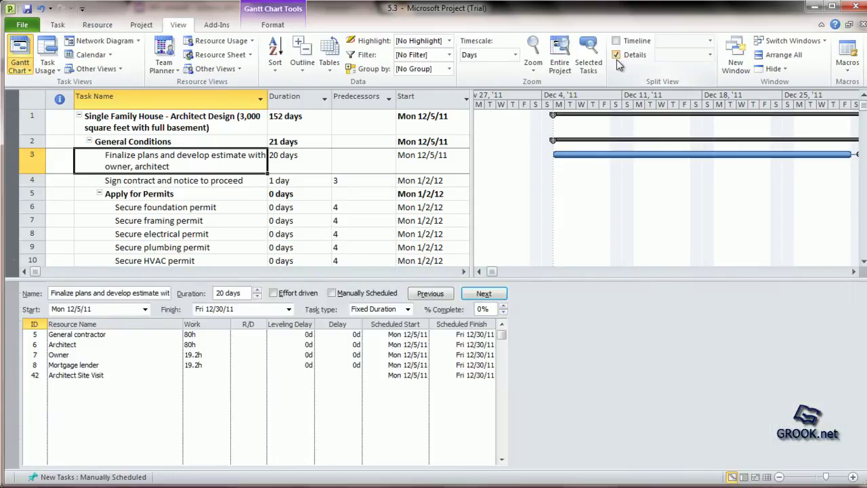
click(71, 384)
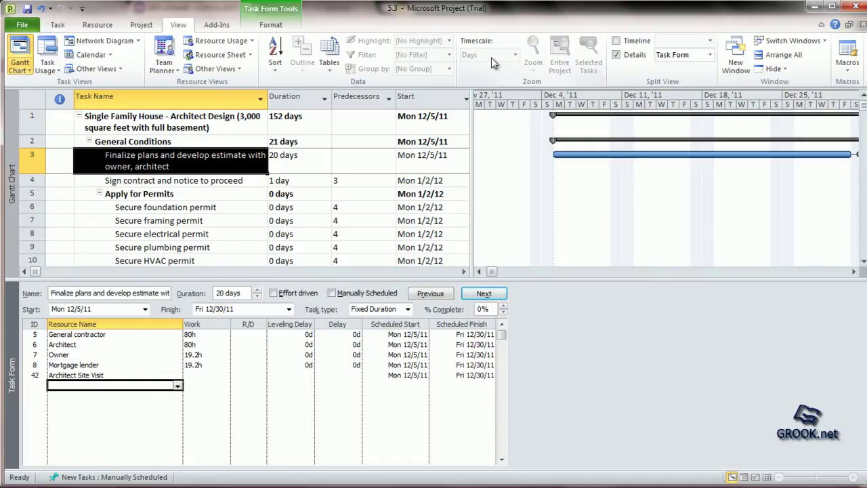
click(615, 55)
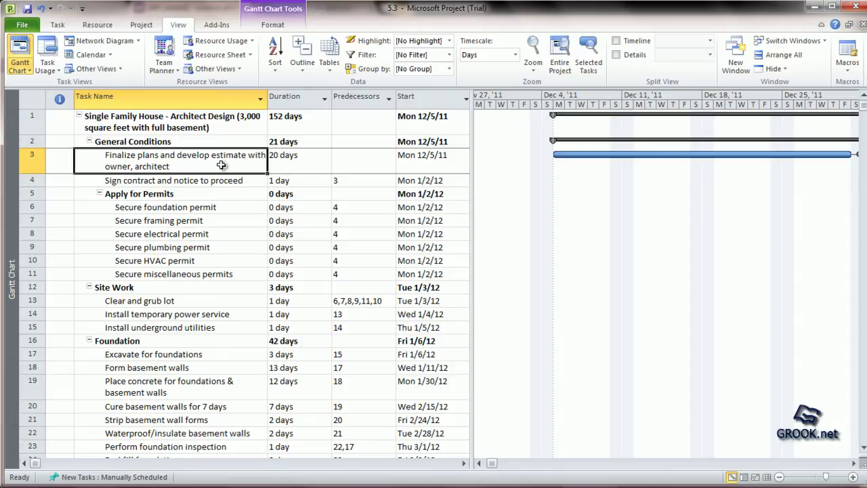
Step: Enter a cost of 75 for Architect Site Visit in Assign Resources, giving $75.00
click(97, 25)
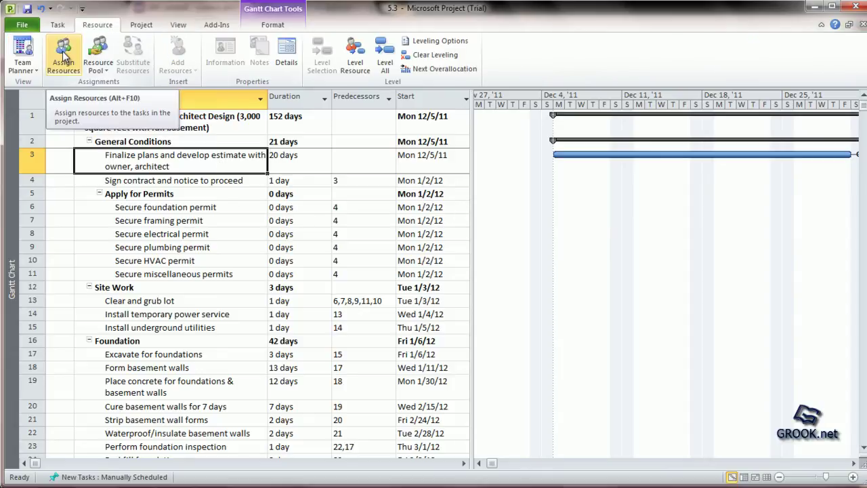
click(63, 58)
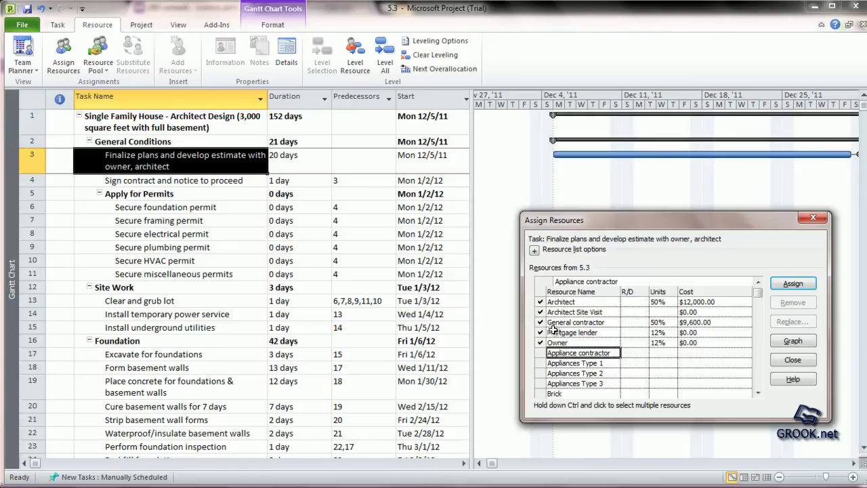
click(588, 311)
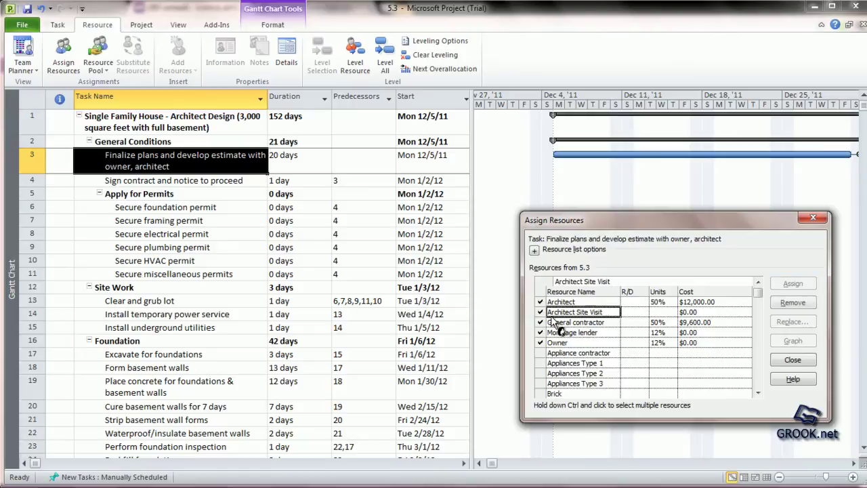
click(694, 312)
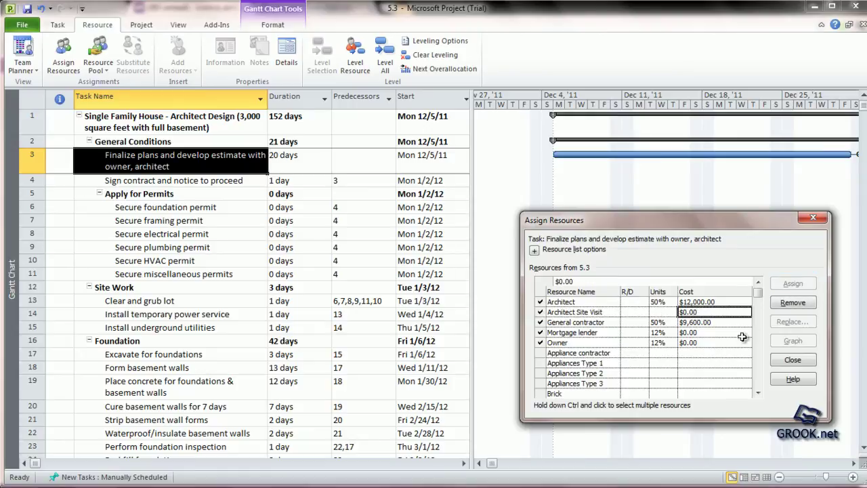
text(75)
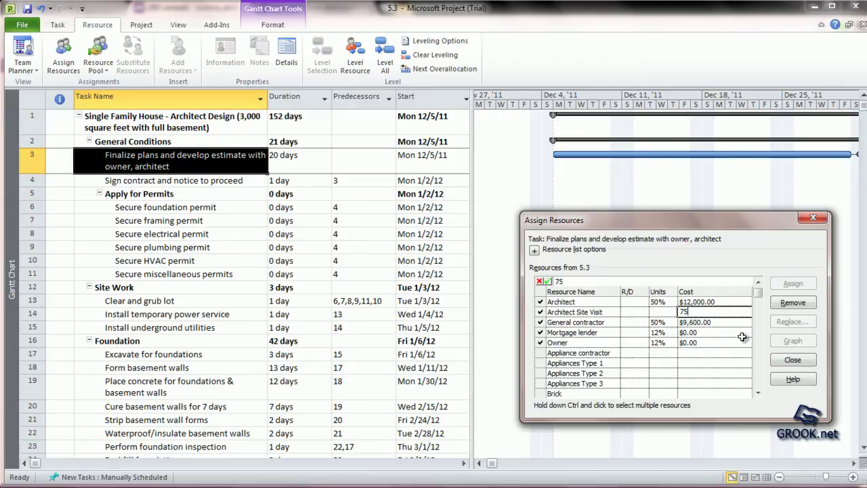
click(719, 322)
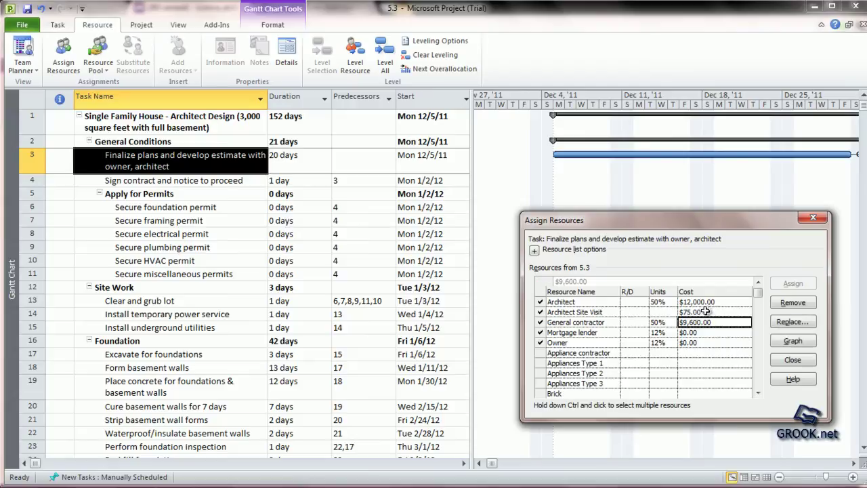
click(792, 360)
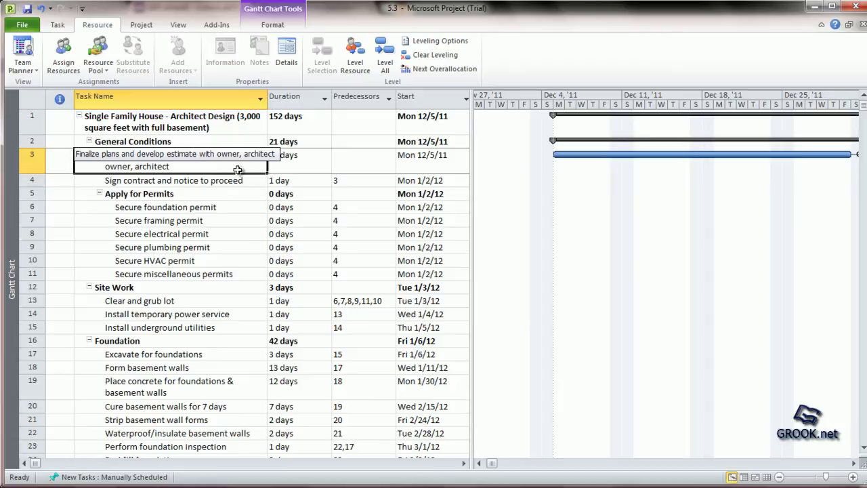
Step: Scroll down to task 58 and select Place wall insulation - 1st floor
scroll(226, 368, down, 2)
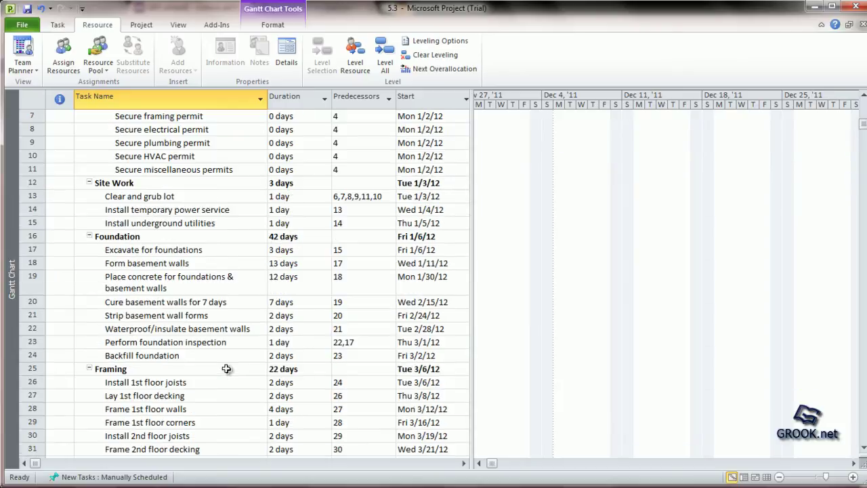
scroll(227, 369, down, 2)
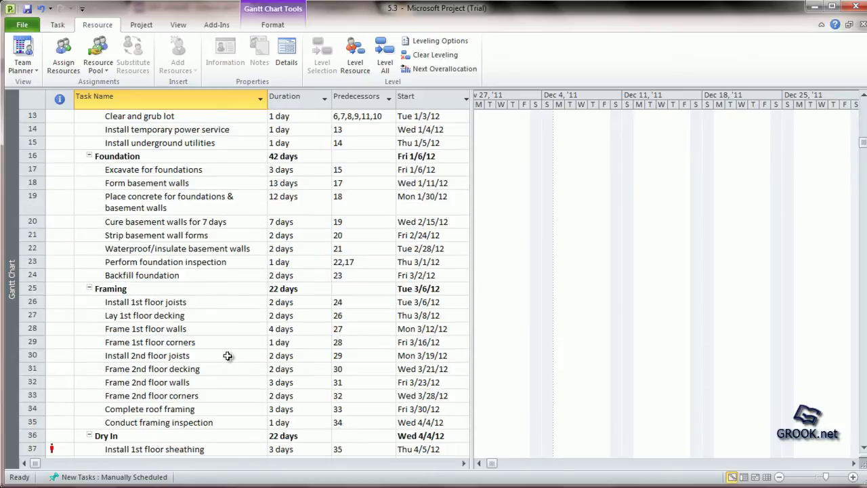
scroll(228, 355, down, 8)
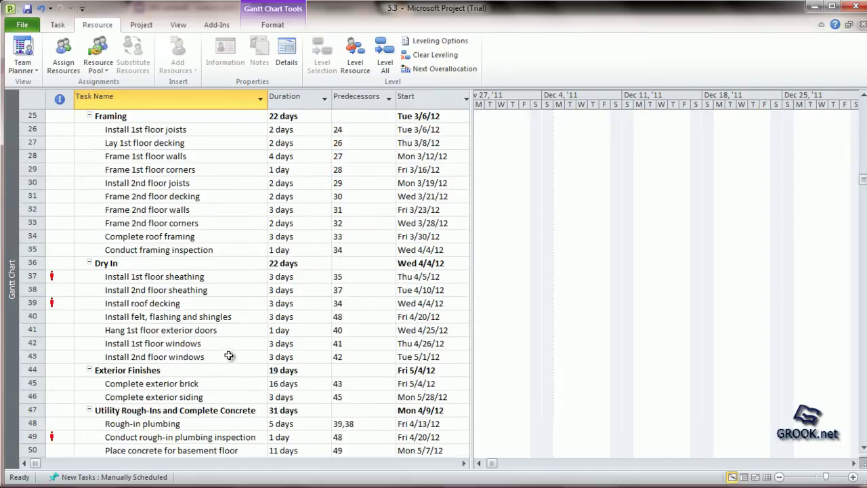
scroll(229, 355, down, 4)
scroll(228, 356, down, 1)
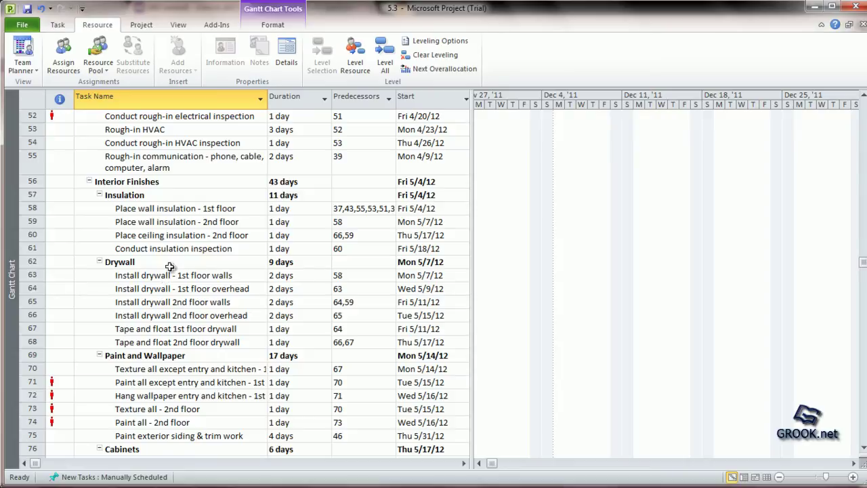
click(178, 210)
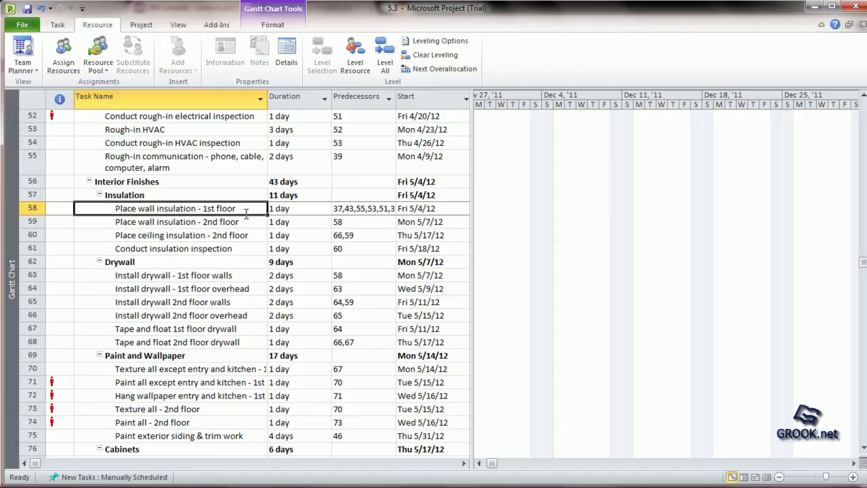
Step: Assign Workers training to Place wall insulation - 1st floor with a $100.00 cost
click(66, 59)
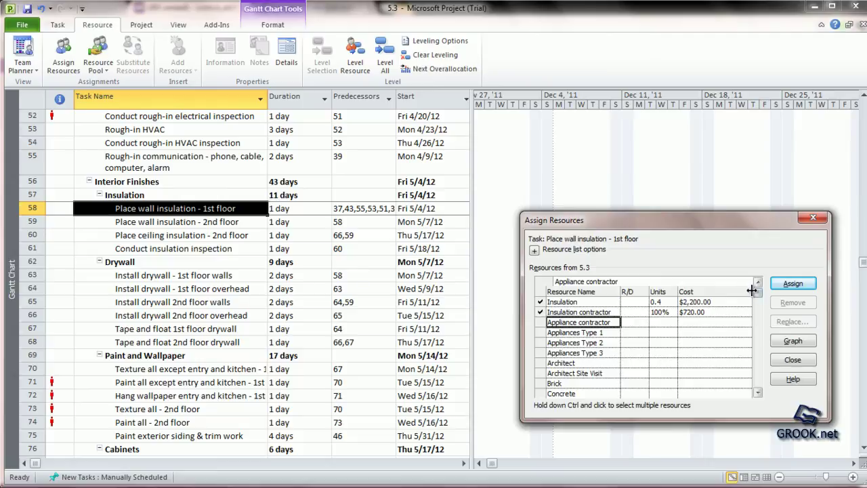
drag(759, 362, 759, 386)
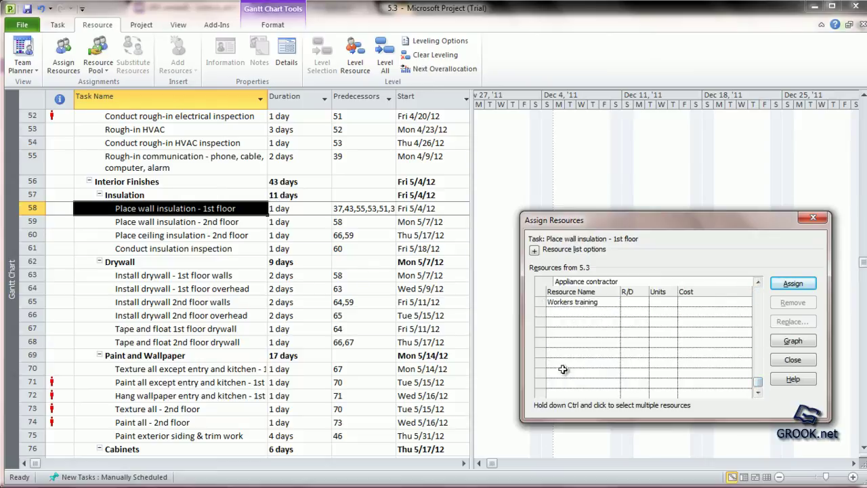
click(555, 303)
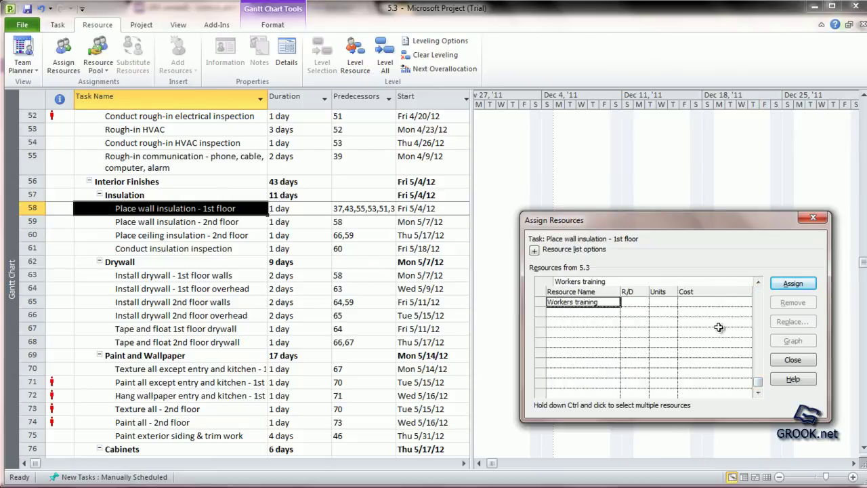
click(790, 287)
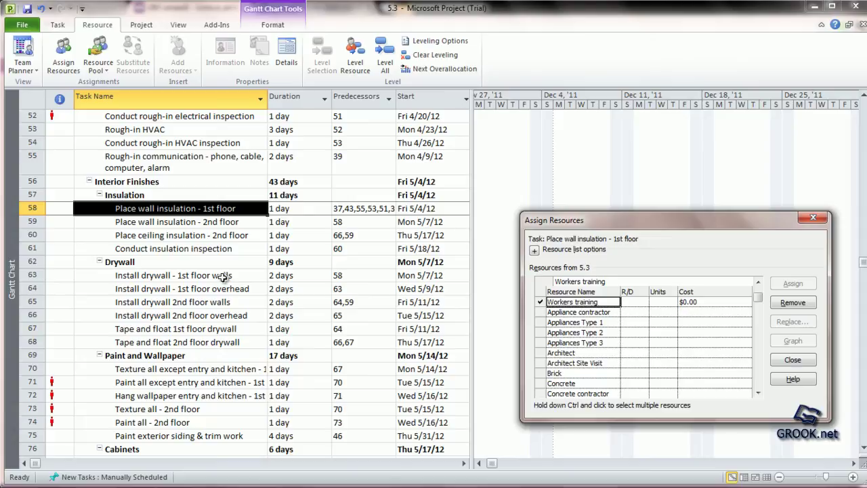
click(712, 304)
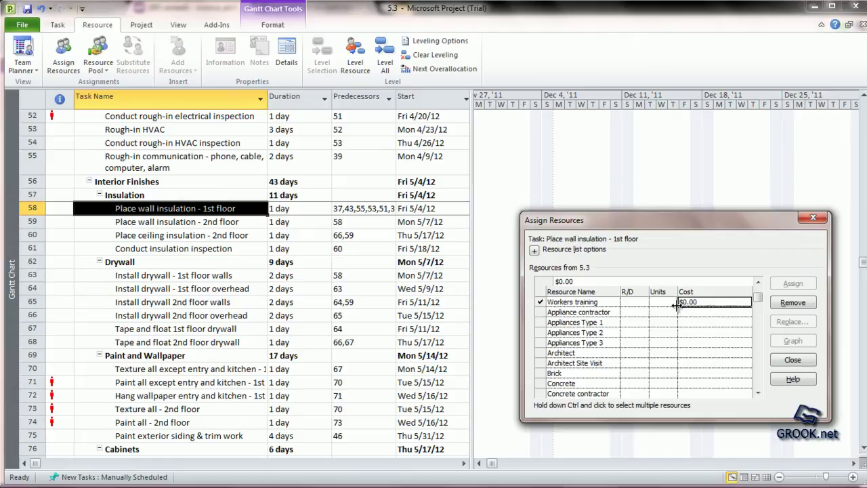
drag(609, 304, 706, 302)
text(100)
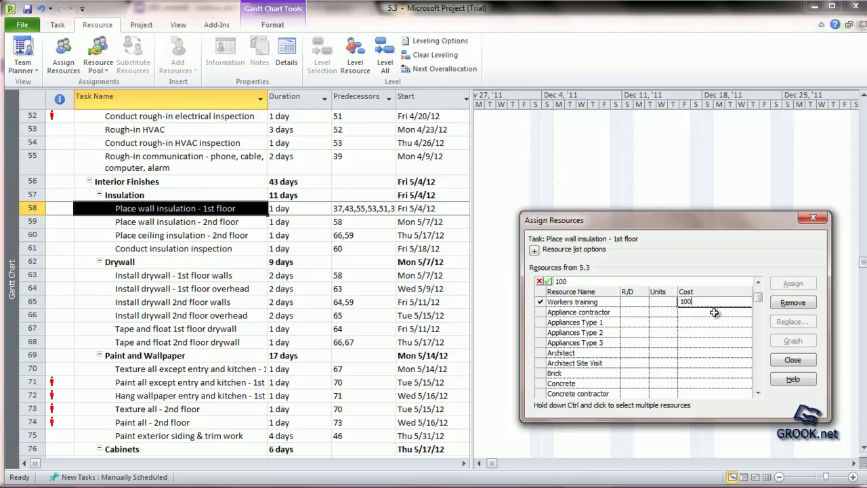
click(714, 314)
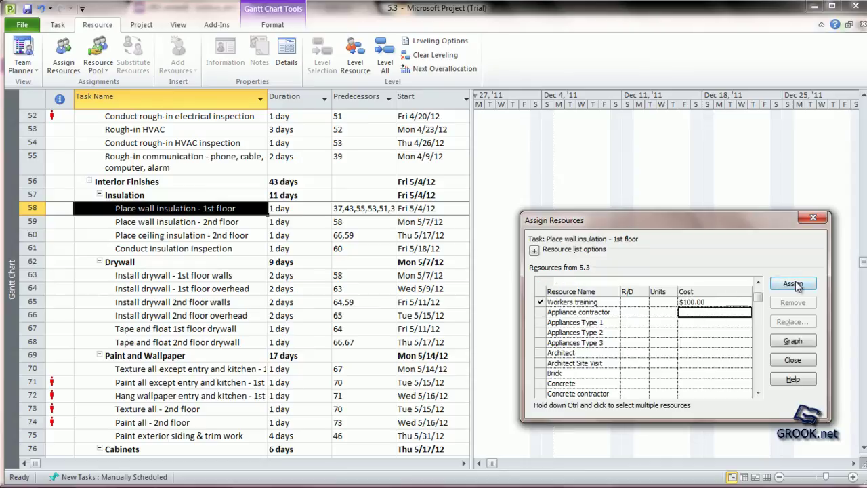
click(786, 359)
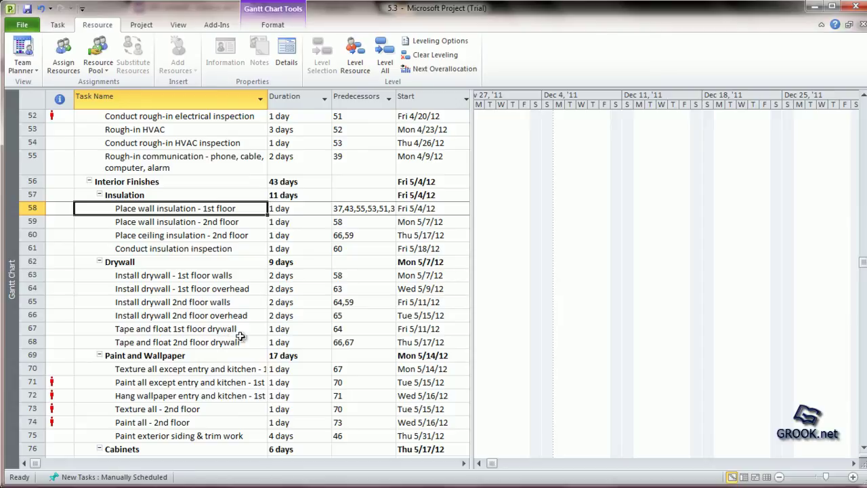
Step: Select Install drywall - 1st floor walls (task 63) and bring up its resource assignments
click(188, 276)
double_click(188, 276)
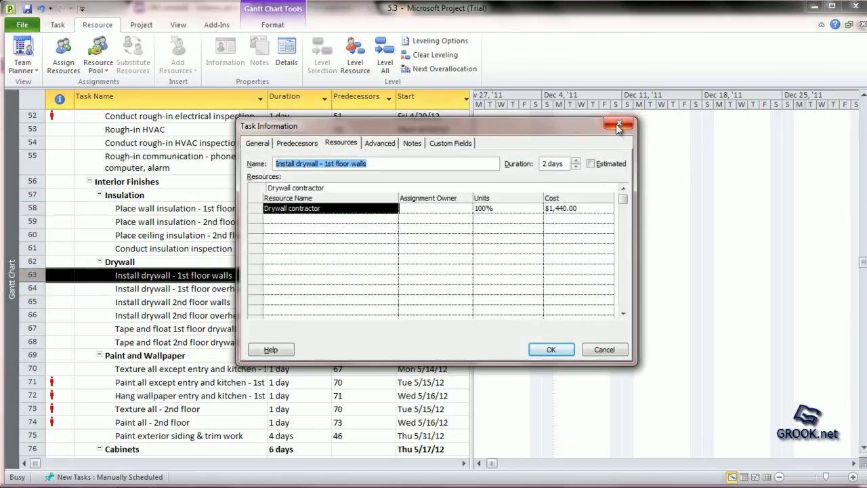
click(619, 127)
click(63, 61)
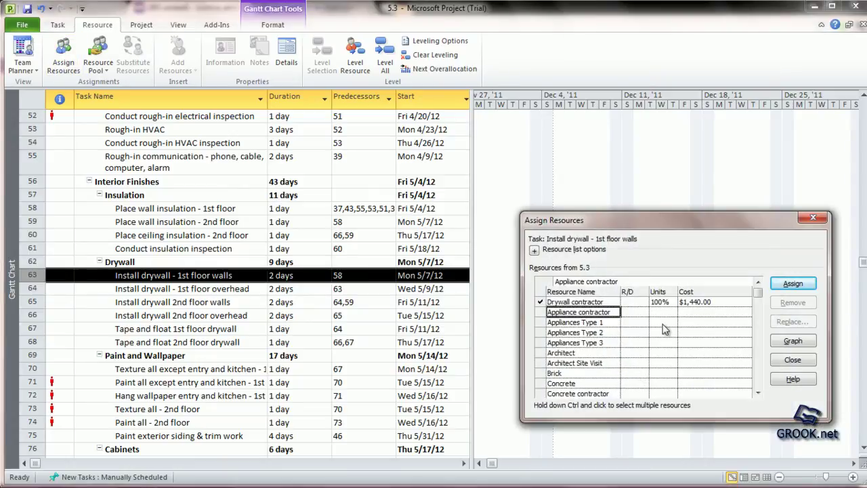
Step: Scroll to Workers training, assign it to the drywall walls task, and enter a 75 cost
drag(761, 295, 759, 383)
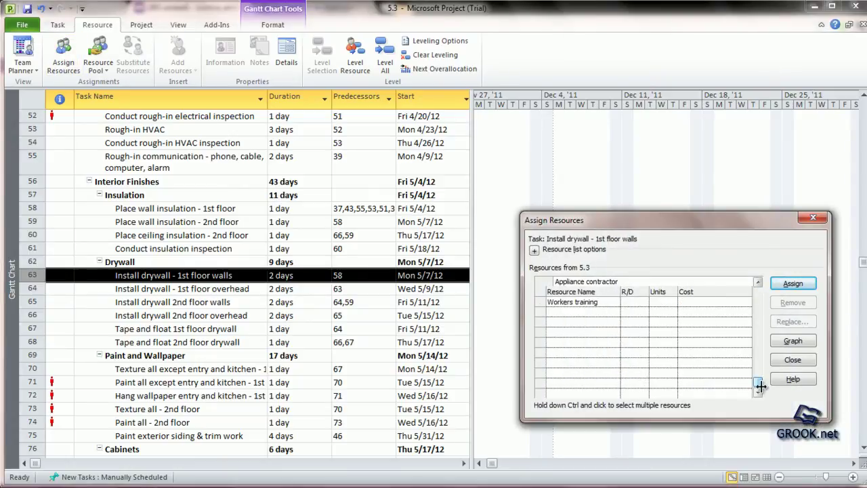
click(565, 302)
click(805, 285)
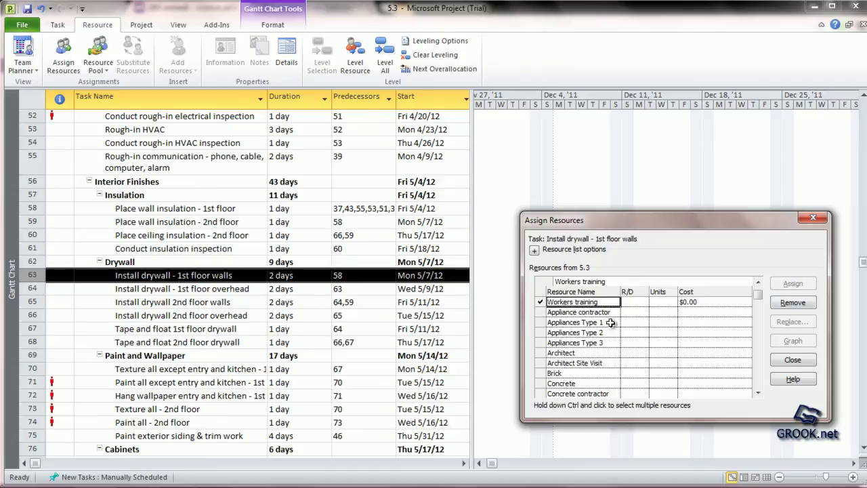
click(689, 306)
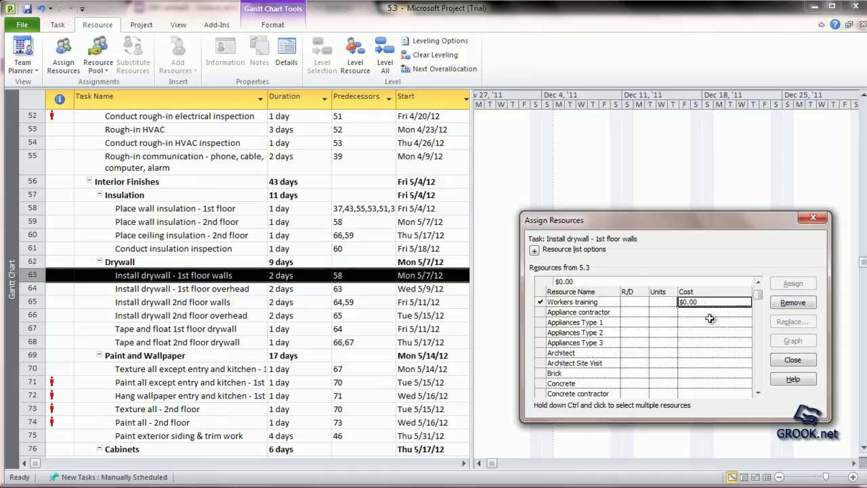
text(75)
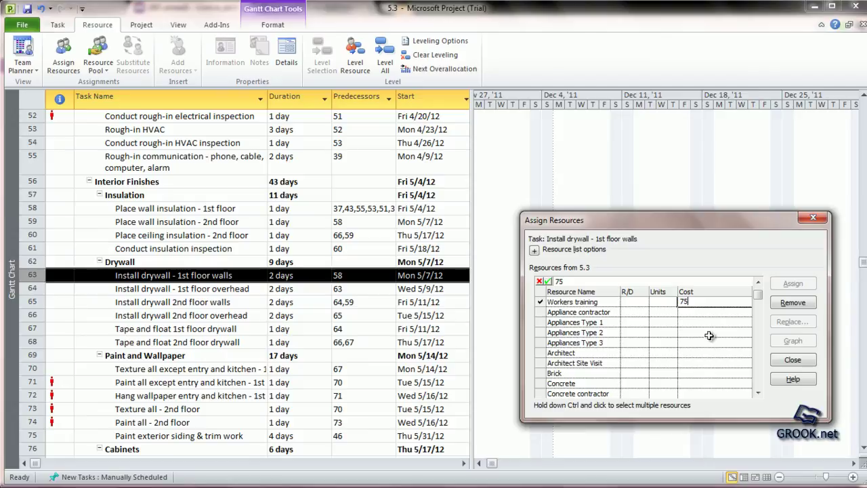
key(Return)
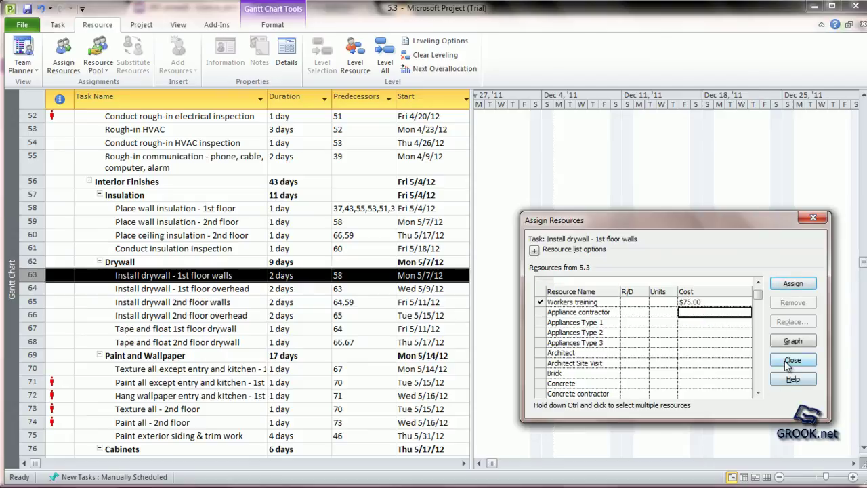